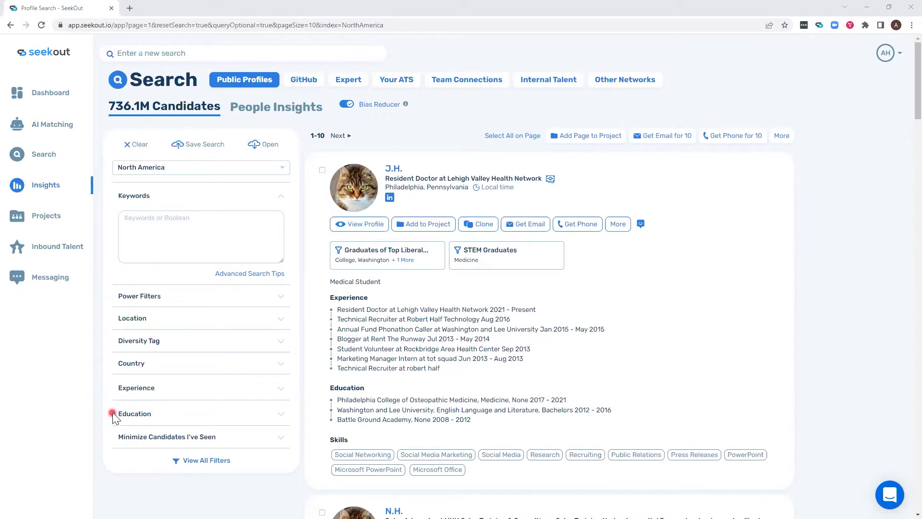
# Collapse the Experience filters and expand Education to show School, Degree and Major options
pyautogui.click(168, 390)
pyautogui.scroll(-4, 169, 391)
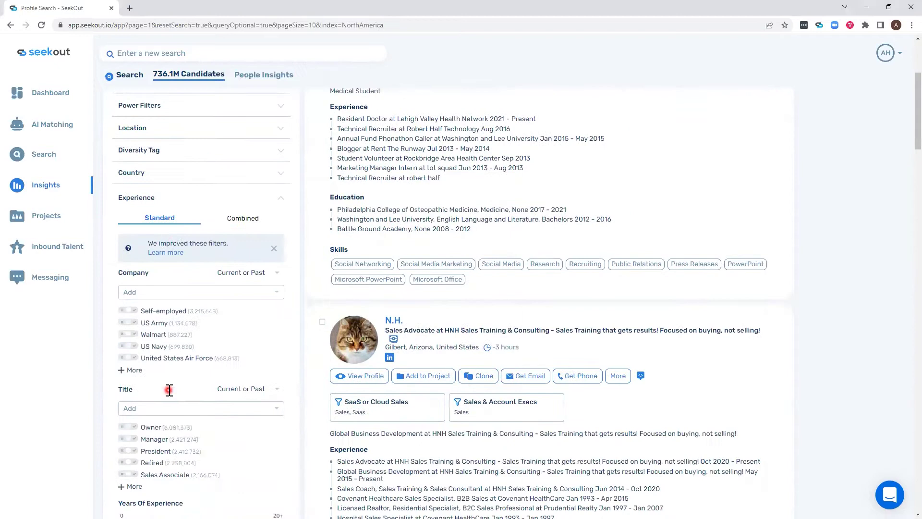
pyautogui.scroll(-2, 133, 180)
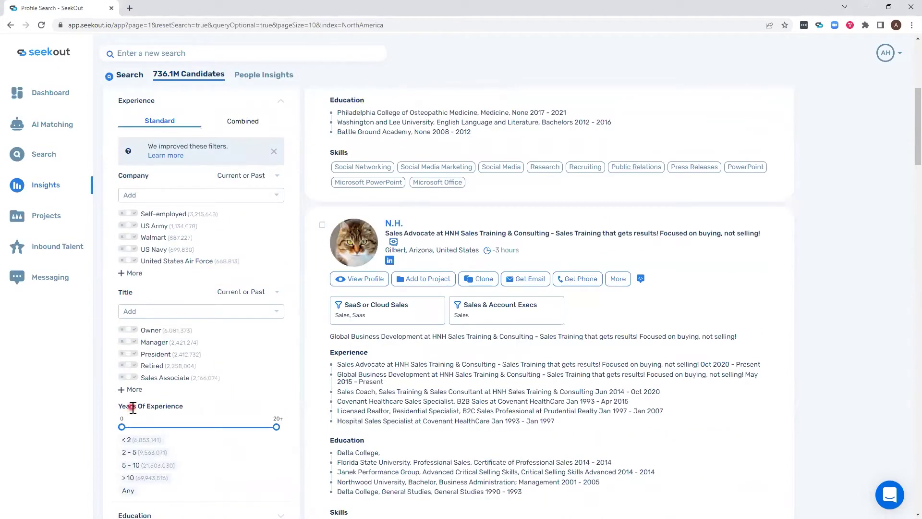
pyautogui.click(181, 101)
pyautogui.click(181, 126)
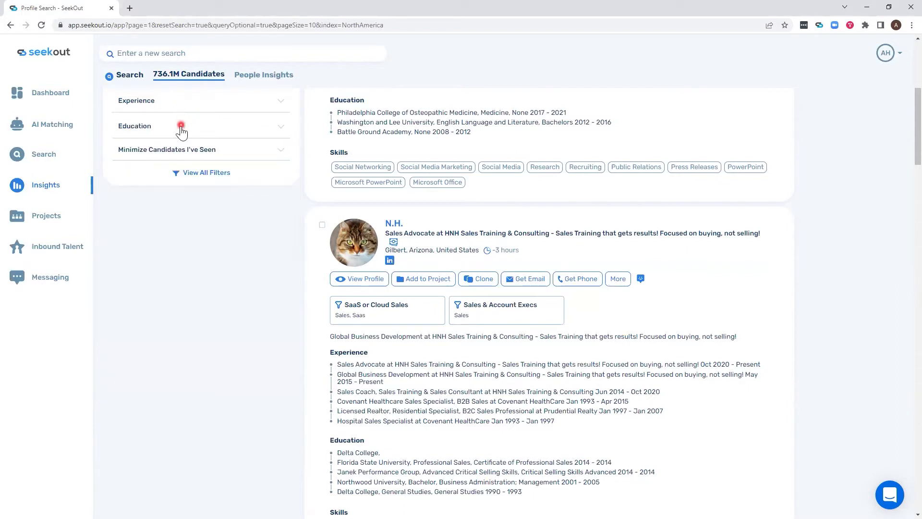
pyautogui.click(127, 201)
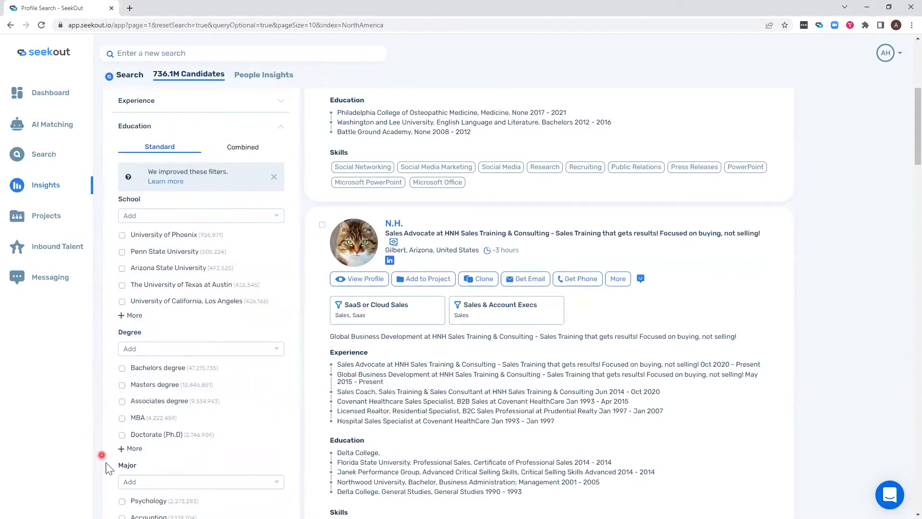
# Reopen the Experience filters, keeping Company matching set to Current or Past
pyautogui.click(176, 102)
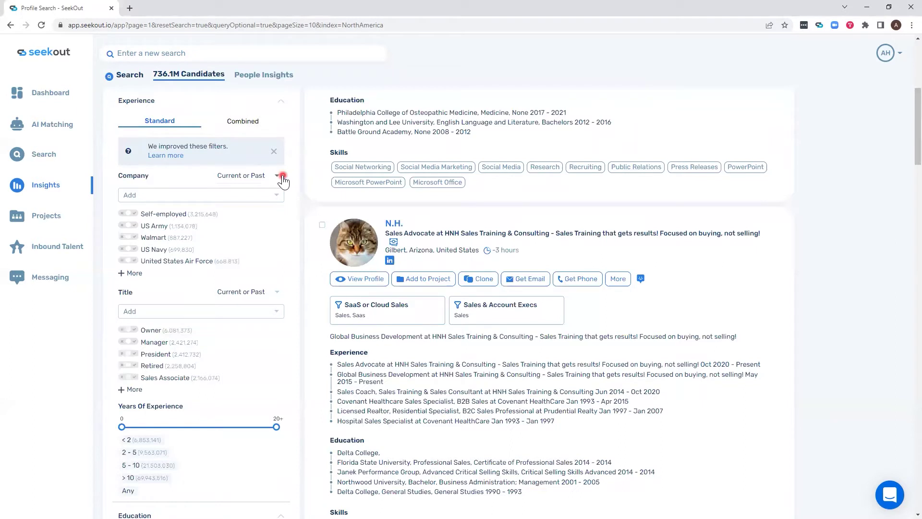
pyautogui.click(283, 176)
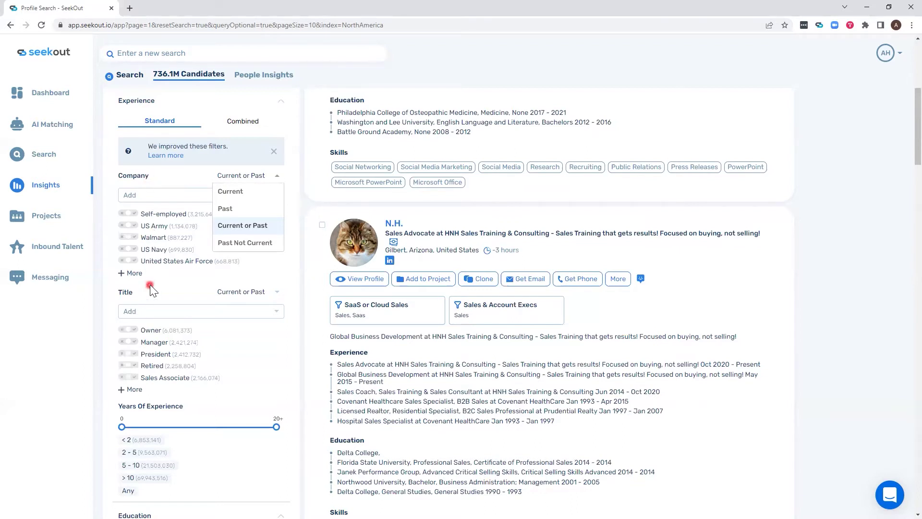
pyautogui.click(258, 225)
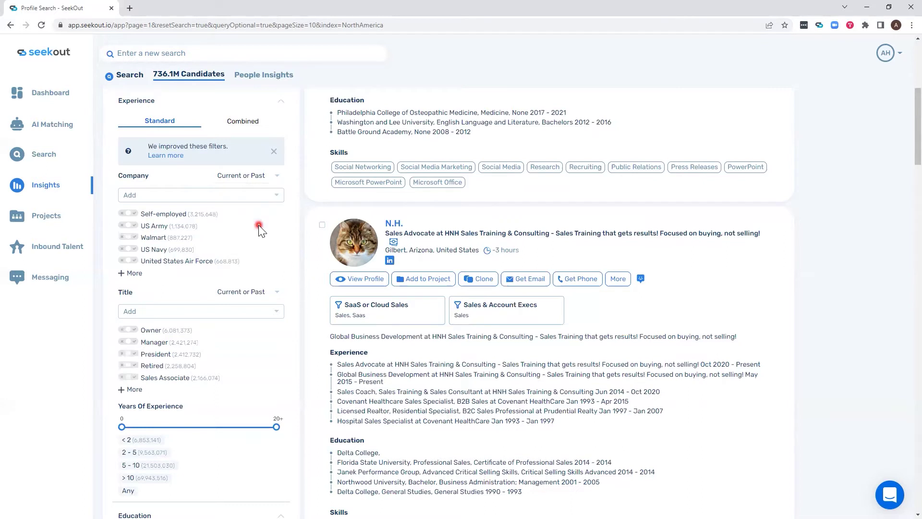
pyautogui.click(169, 226)
# Filter by companies IBM and Microsoft and the Software Engineer title, leaving 118.9k candidates
pyautogui.click(180, 198)
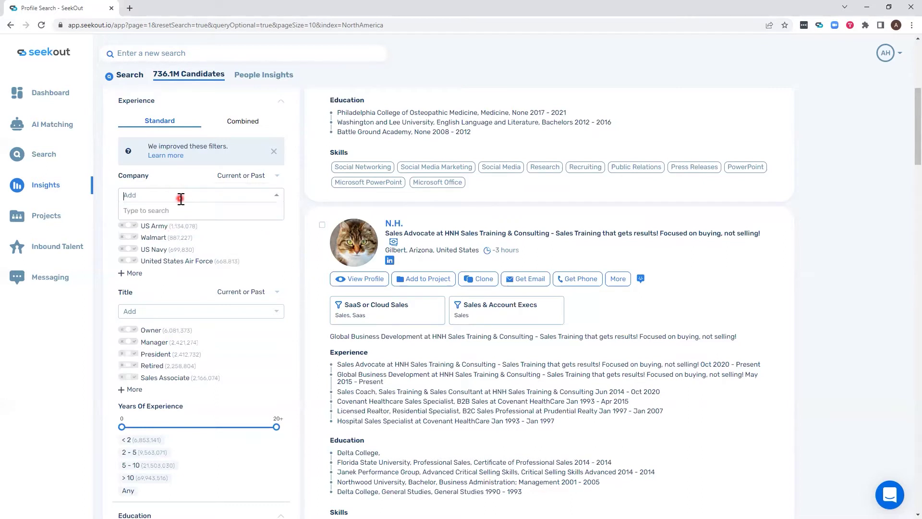
pyautogui.write('ibm')
pyautogui.click(176, 208)
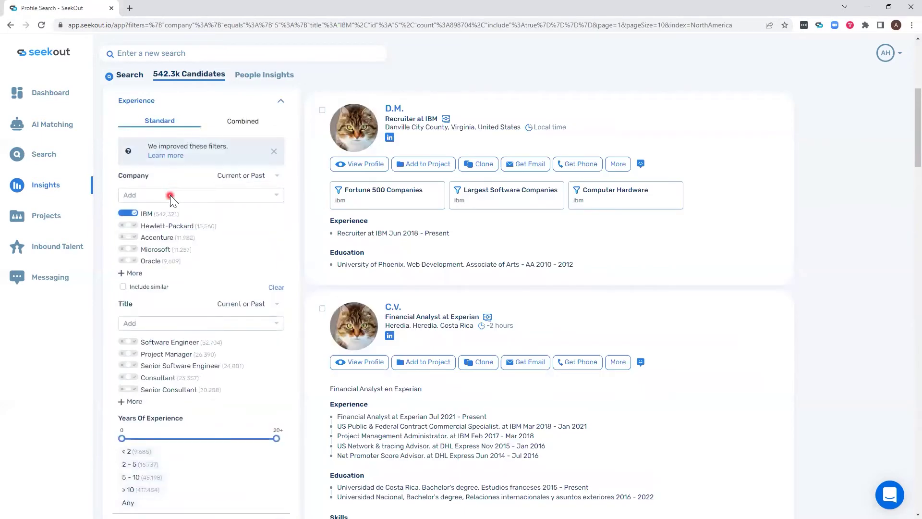
pyautogui.click(171, 195)
pyautogui.click(111, 214)
pyautogui.click(128, 249)
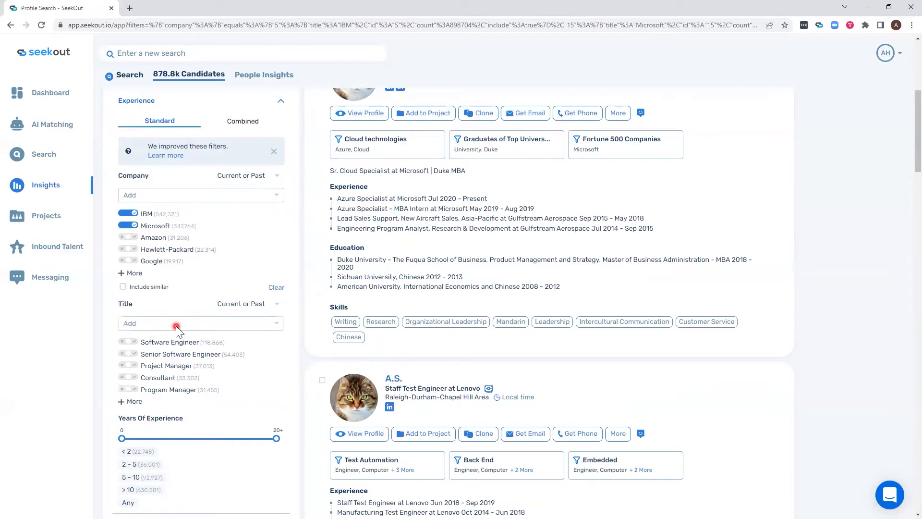
pyautogui.click(134, 342)
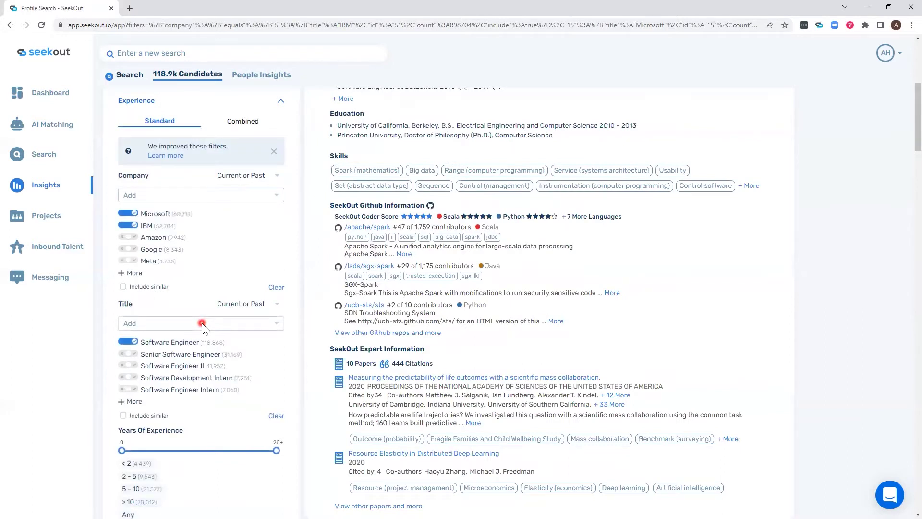
# Add a past-only UX Designer title filter, then clear Experience filters back to 736.1M candidates
pyautogui.click(266, 304)
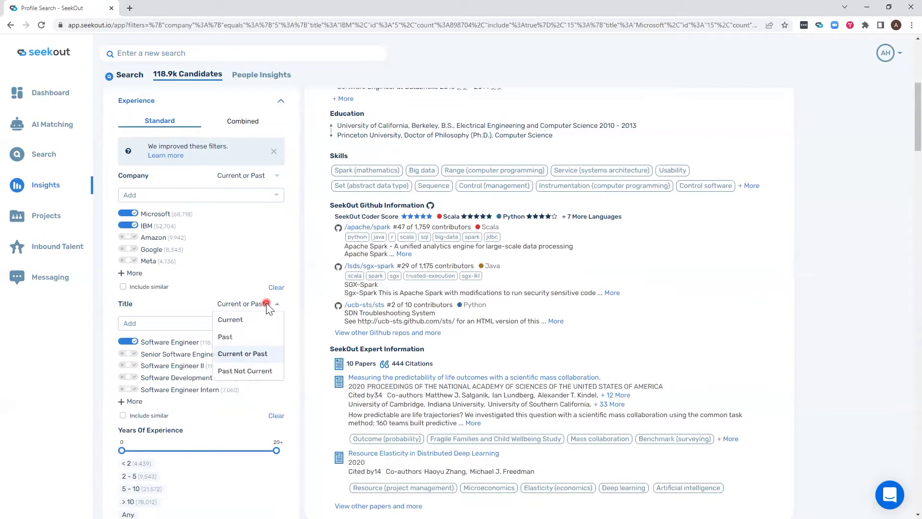
pyautogui.click(251, 338)
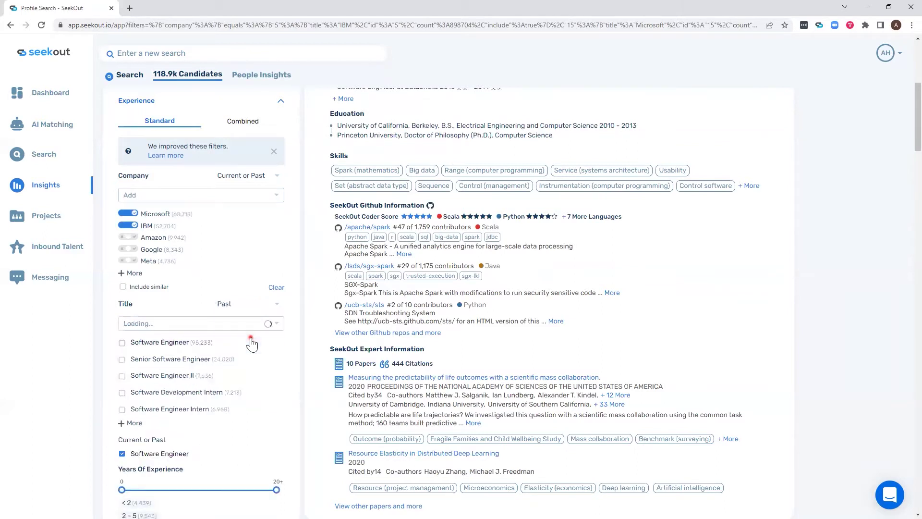
pyautogui.click(192, 327)
pyautogui.write('ux de')
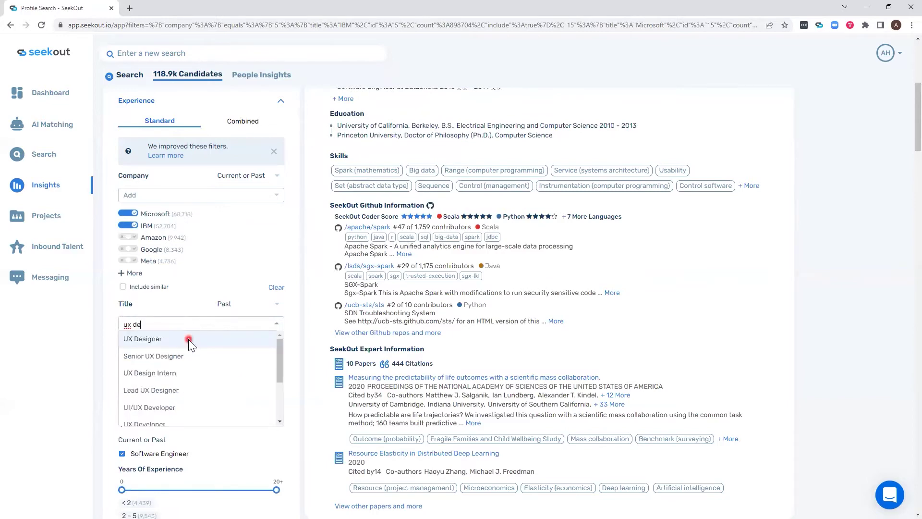
pyautogui.click(189, 340)
pyautogui.click(281, 337)
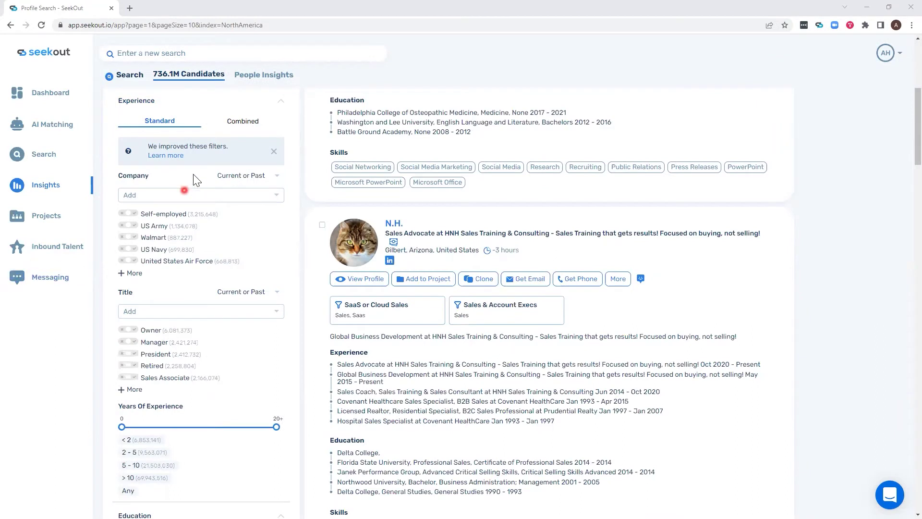
# Switch Experience to Combined criteria and add IBM and Microsoft as companies
pyautogui.click(224, 126)
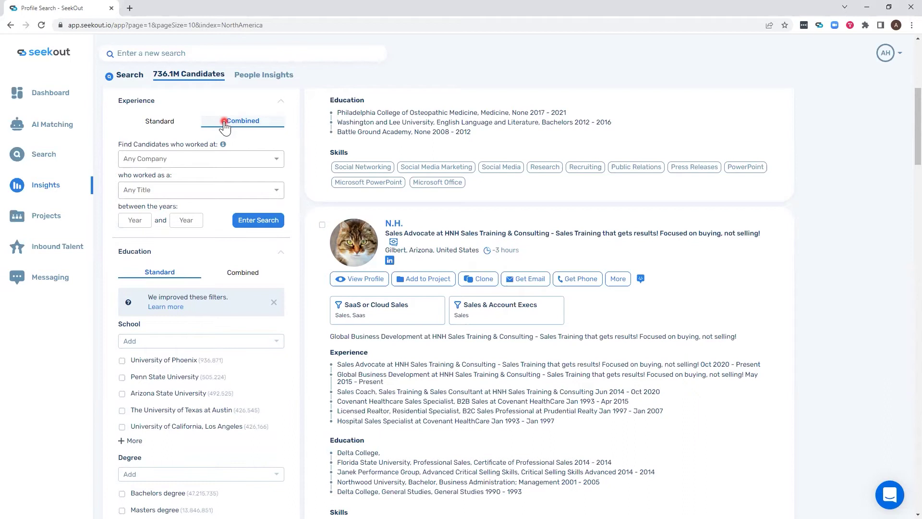
pyautogui.click(175, 161)
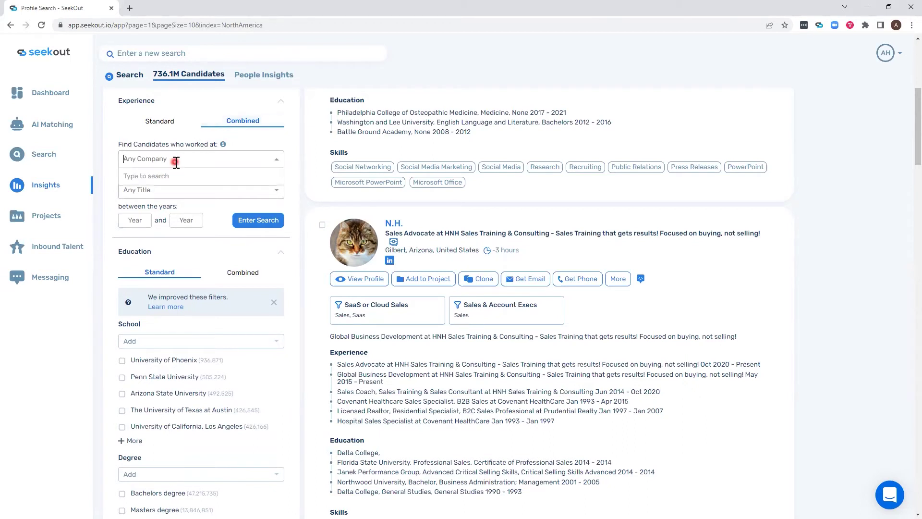
pyautogui.write('ibm')
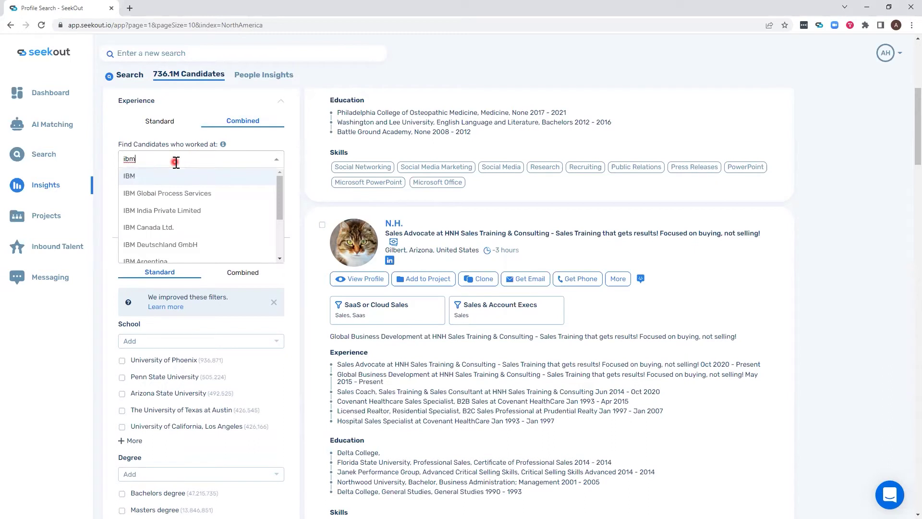
pyautogui.click(176, 175)
pyautogui.click(171, 157)
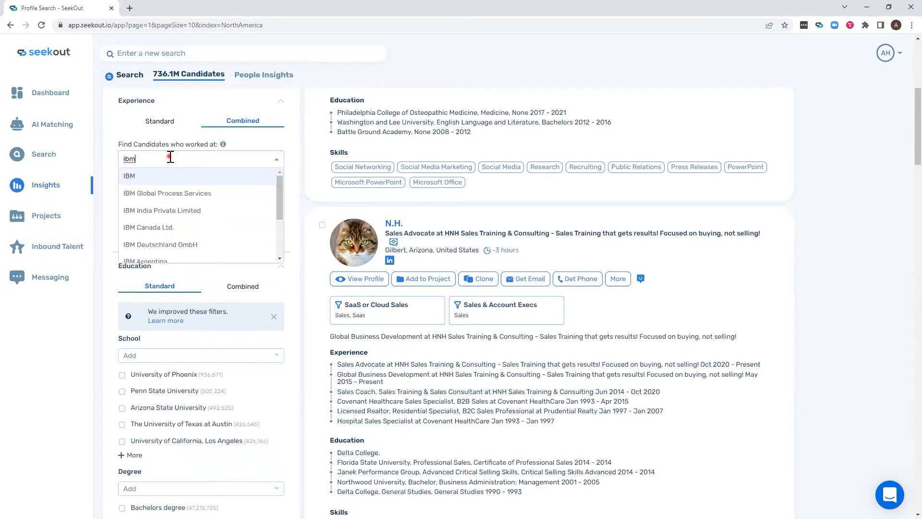
pyautogui.press('BackSpace')
pyautogui.press('BackSpace')
pyautogui.press('BackSpace')
pyautogui.write('i')
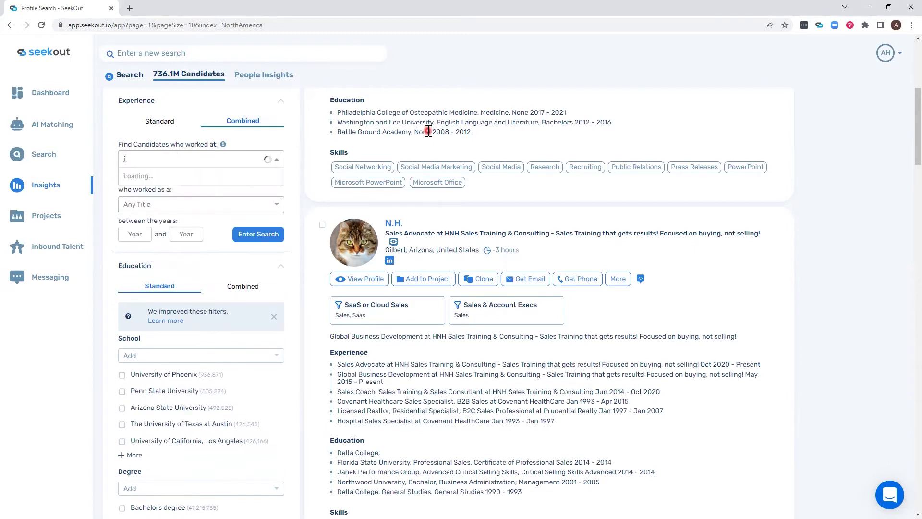
pyautogui.write('mir=')
pyautogui.press('BackSpace')
pyautogui.press('BackSpace')
pyautogui.write('cro')
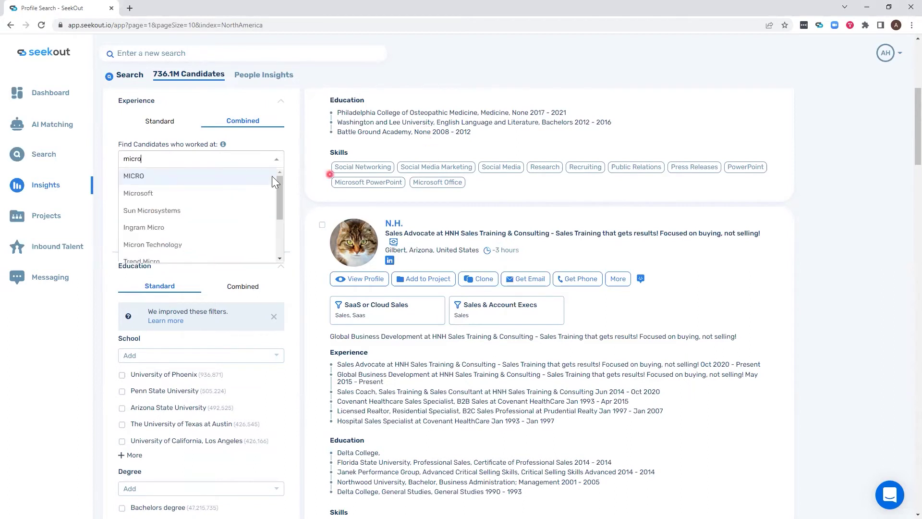
pyautogui.click(235, 192)
# Set the combined title to UX Designer with a starting year of 2015
pyautogui.click(194, 218)
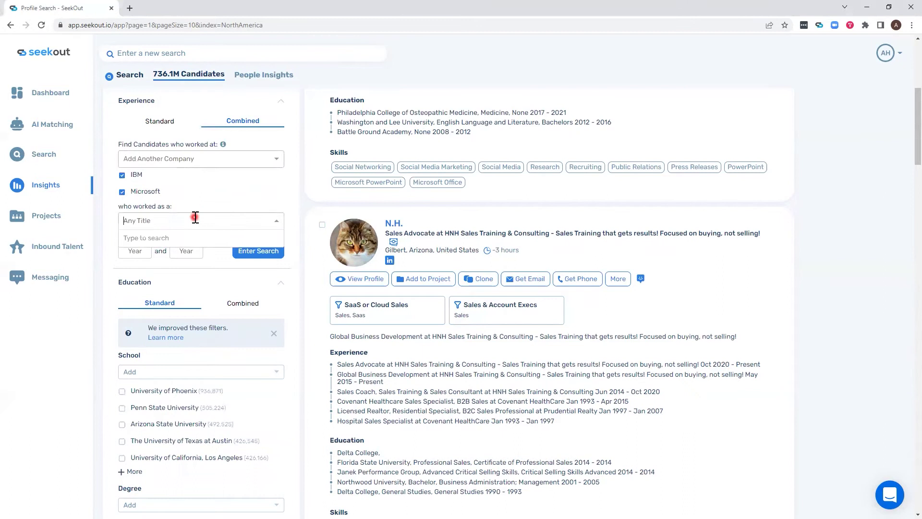
pyautogui.write('ux ')
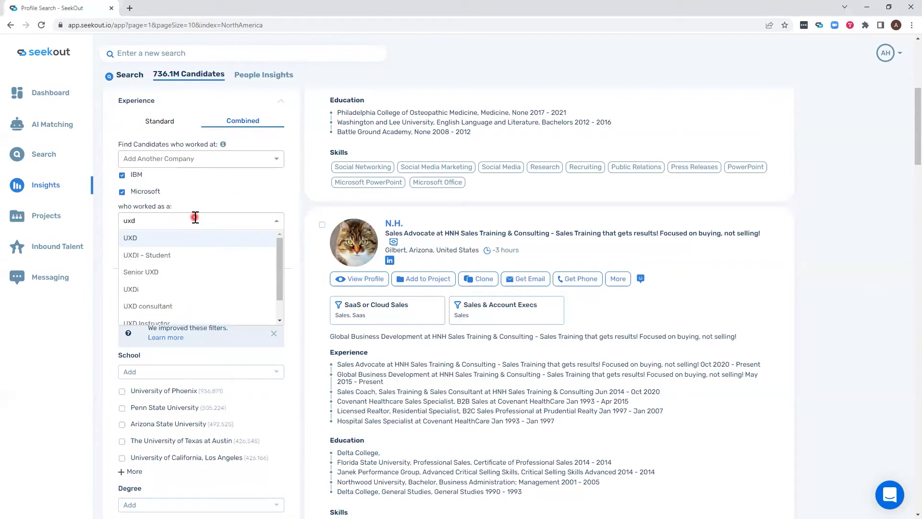
pyautogui.write('de')
pyautogui.click(184, 237)
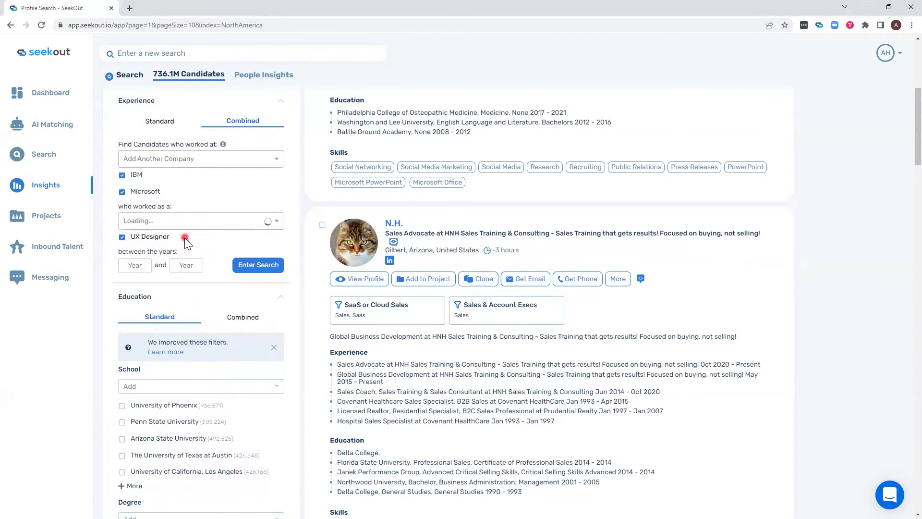
pyautogui.click(145, 267)
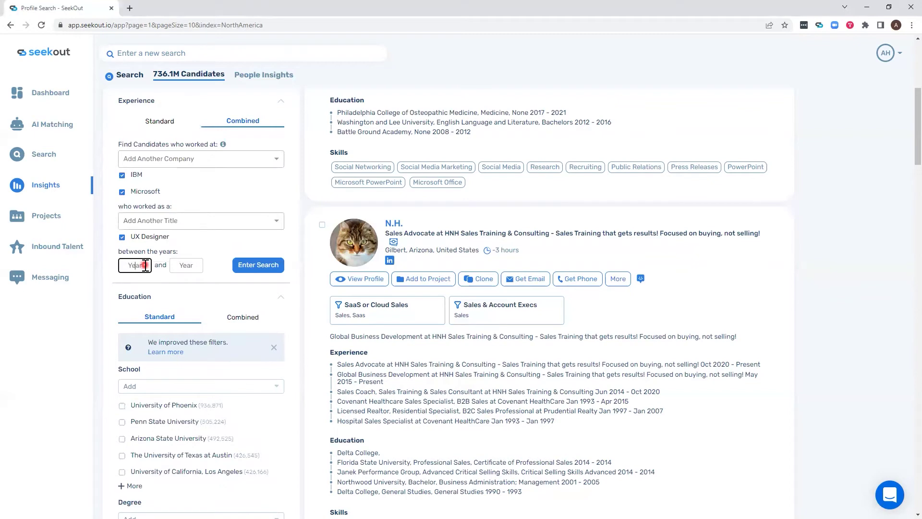
pyautogui.write('2015')
pyautogui.press('Tab')
# Run the 2015–2020 UX Designer search, then filter the Standard view to current Senior UX Designers
pyautogui.write('2020')
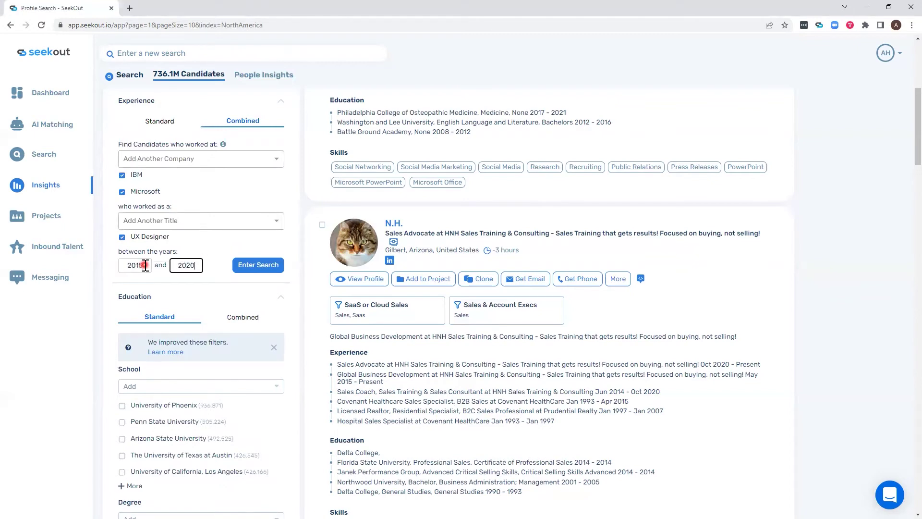
pyautogui.click(253, 269)
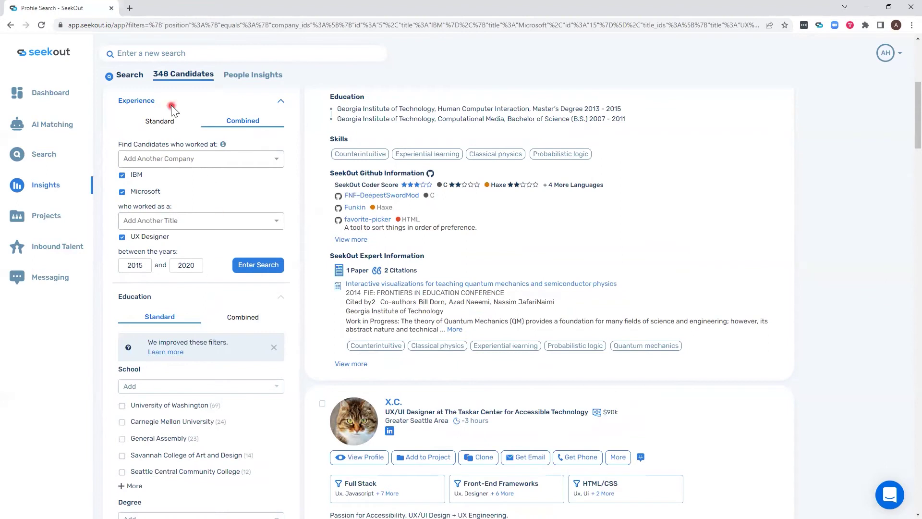
pyautogui.click(159, 126)
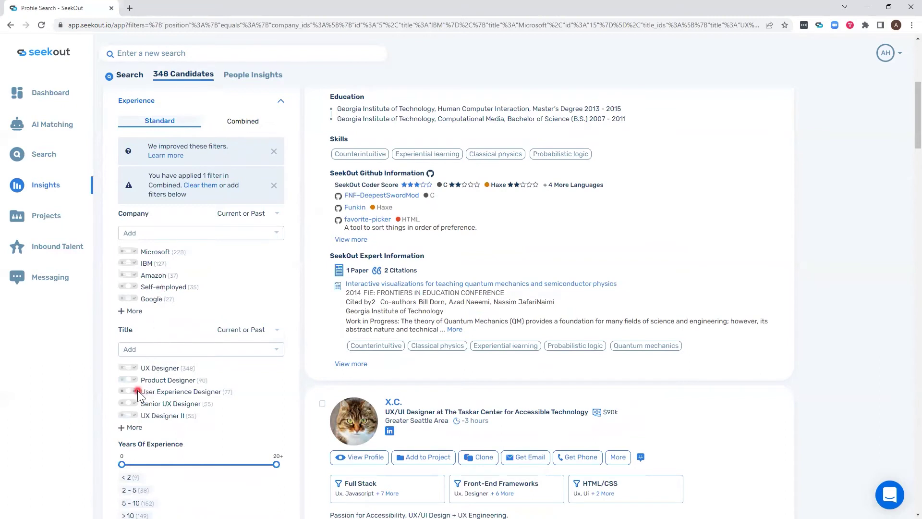
pyautogui.click(243, 330)
pyautogui.click(246, 352)
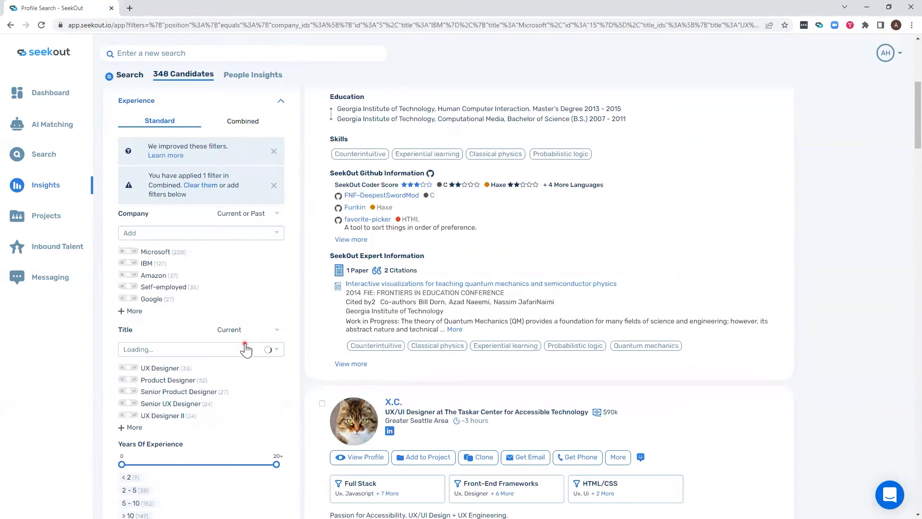
pyautogui.click(144, 404)
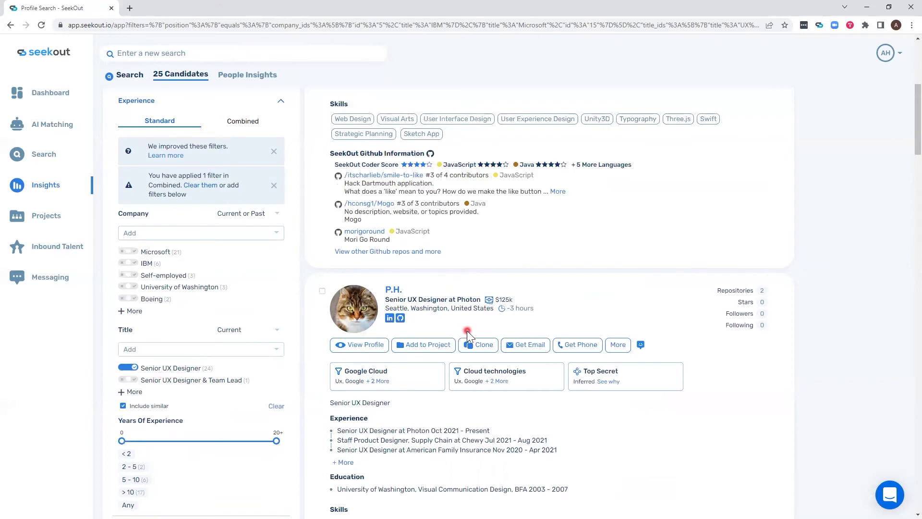
pyautogui.scroll(5, 468, 335)
pyautogui.scroll(1, 467, 330)
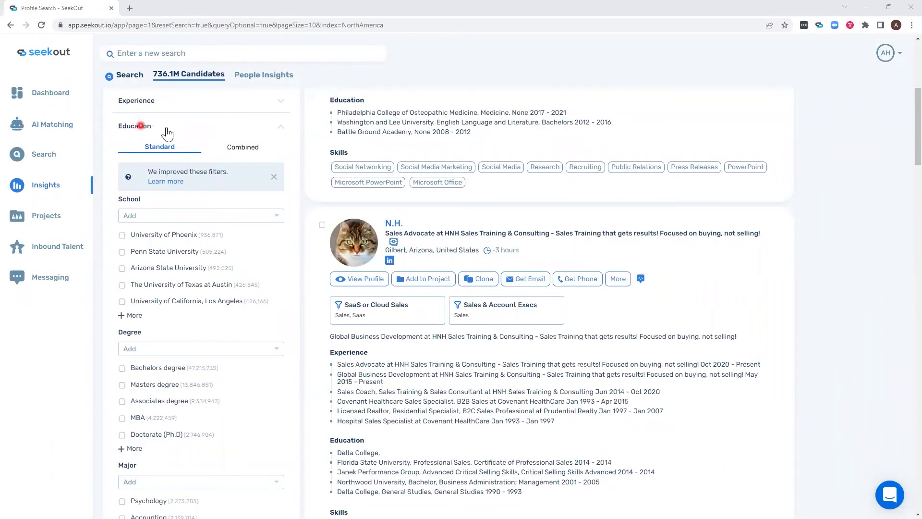
# Switch Education to Combined criteria with University of Washington and a Masters degree
pyautogui.click(239, 148)
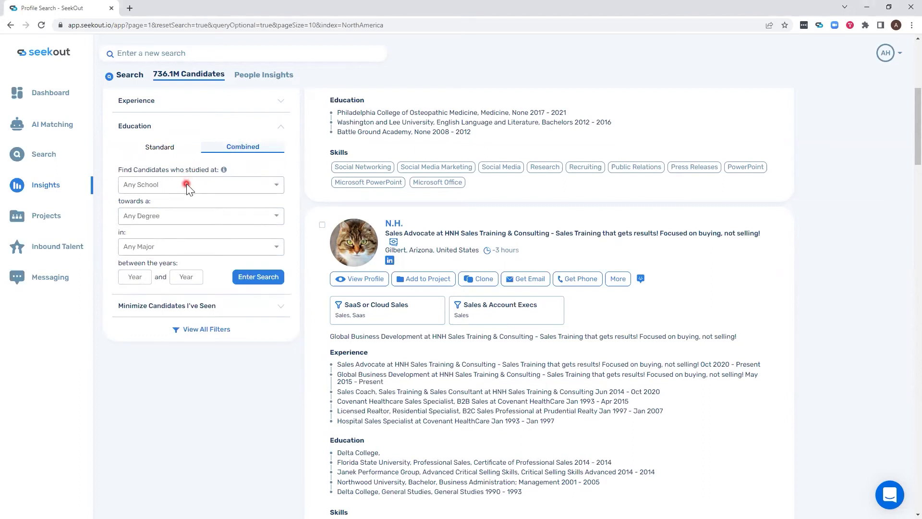
pyautogui.click(187, 185)
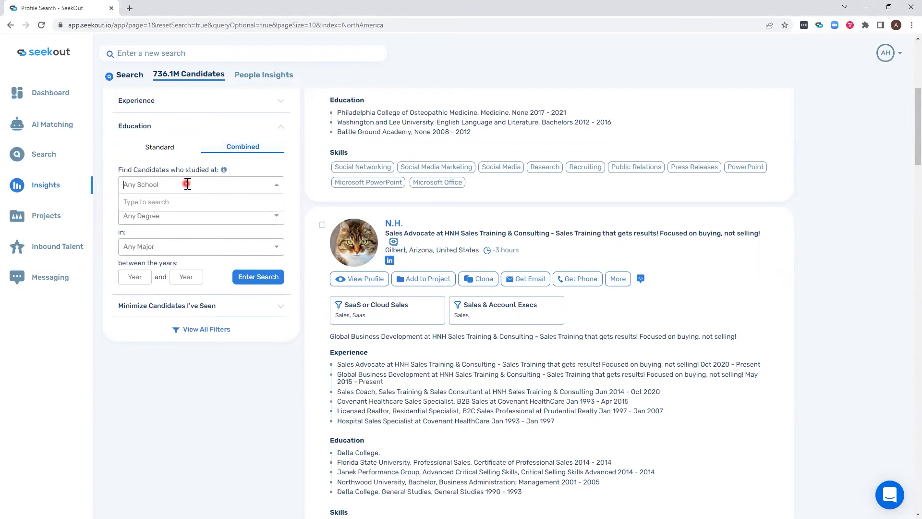
pyautogui.write('univer')
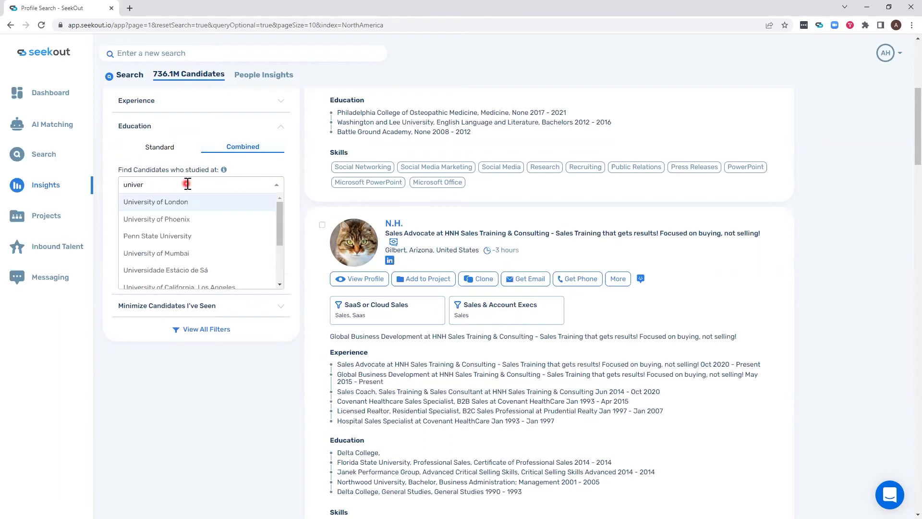
pyautogui.write('sity ')
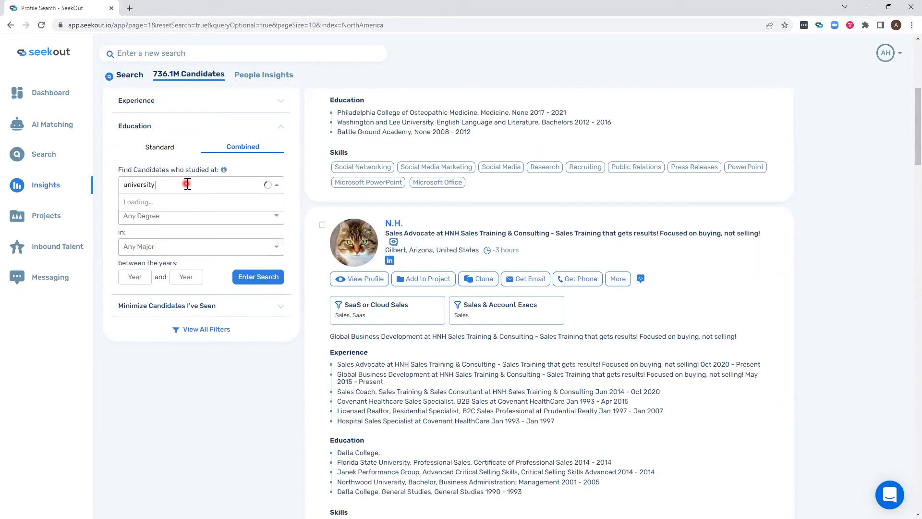
pyautogui.write('of wash')
pyautogui.click(181, 201)
pyautogui.click(176, 230)
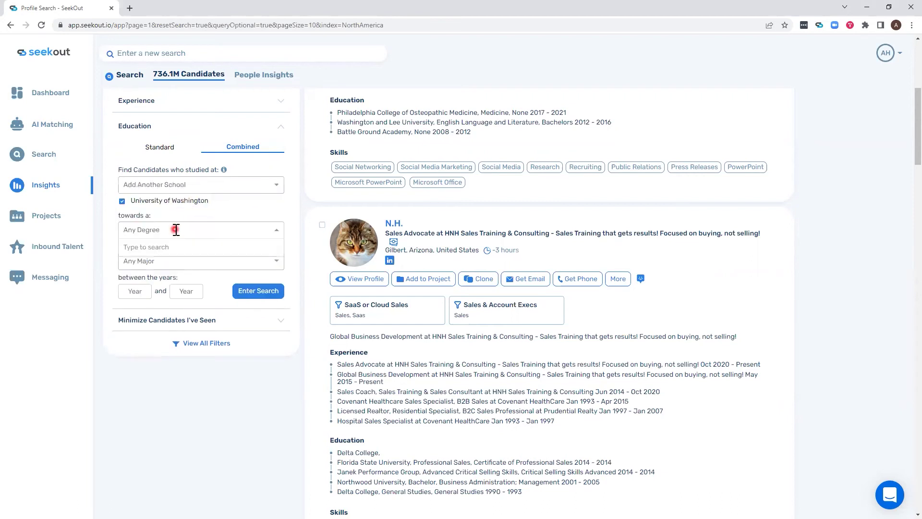
pyautogui.write('masters')
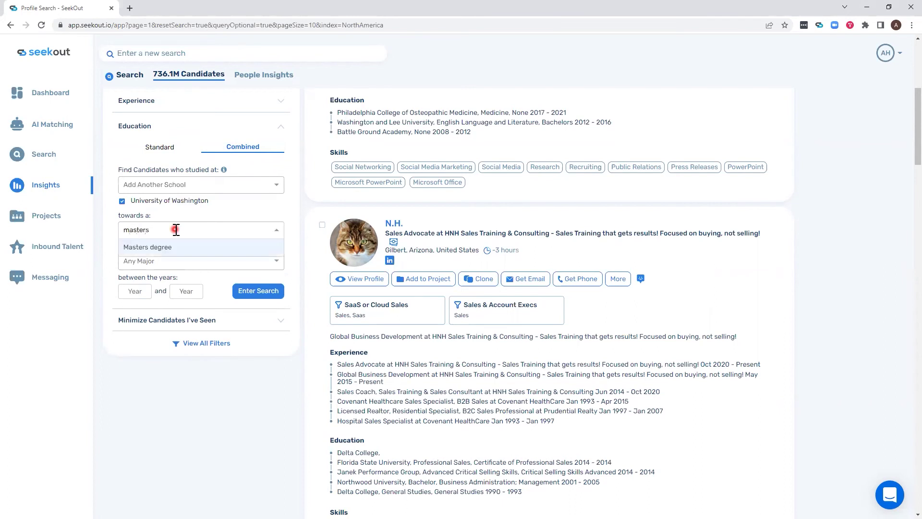
pyautogui.click(174, 247)
# Add Computer Science as the major with years 2022 to 2024
pyautogui.click(157, 276)
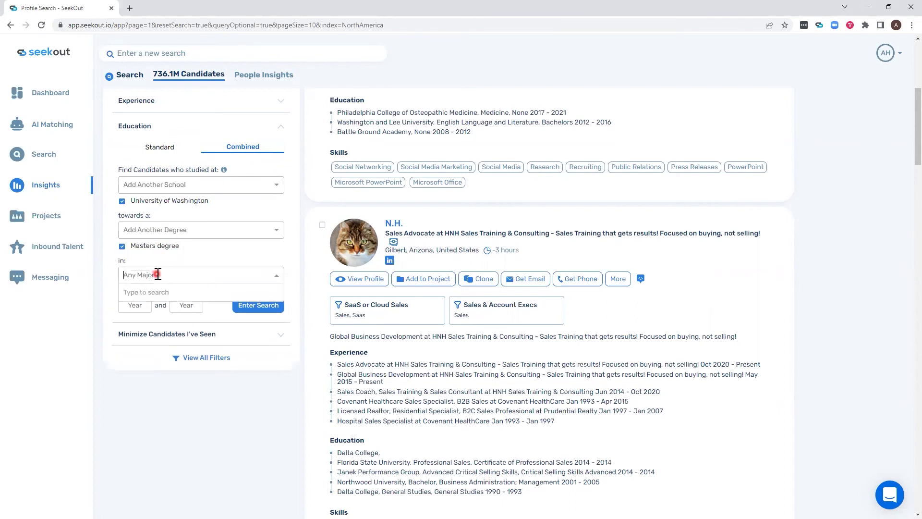
pyautogui.write('computer')
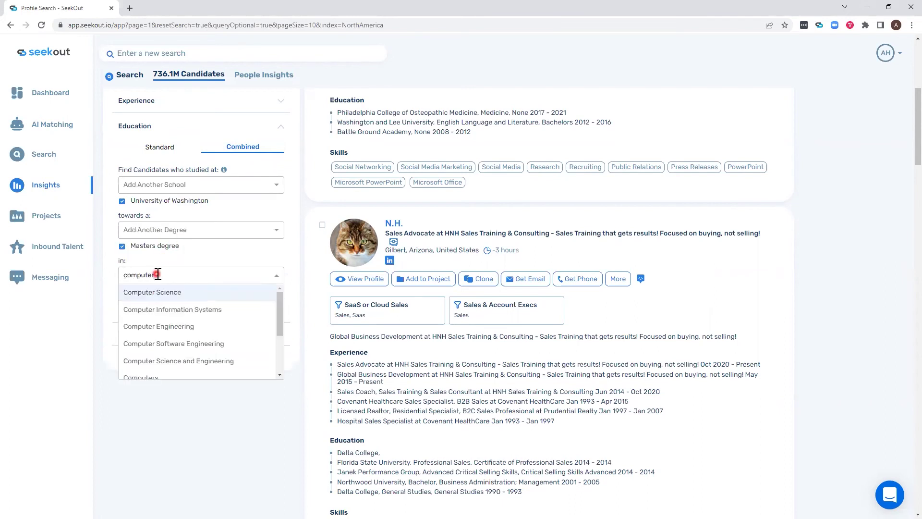
pyautogui.click(161, 290)
pyautogui.click(138, 319)
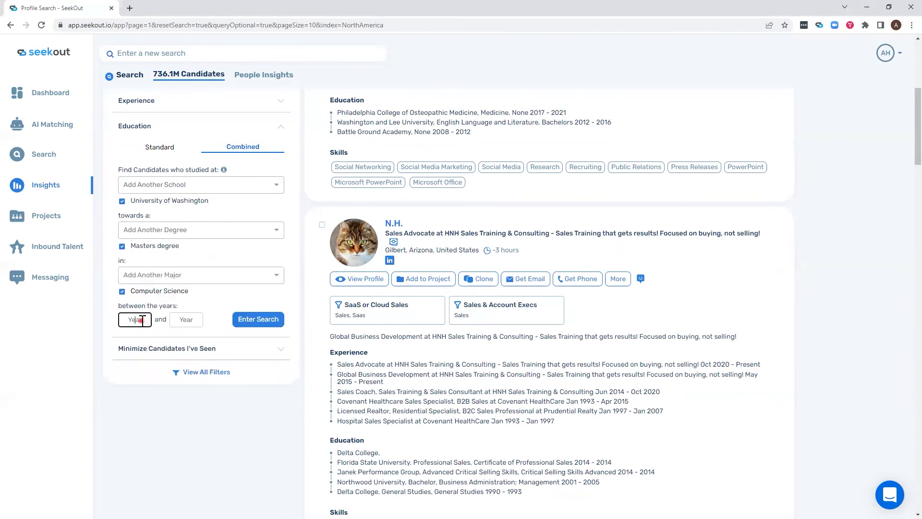
pyautogui.write('2022')
pyautogui.press('Tab')
pyautogui.write('2024')
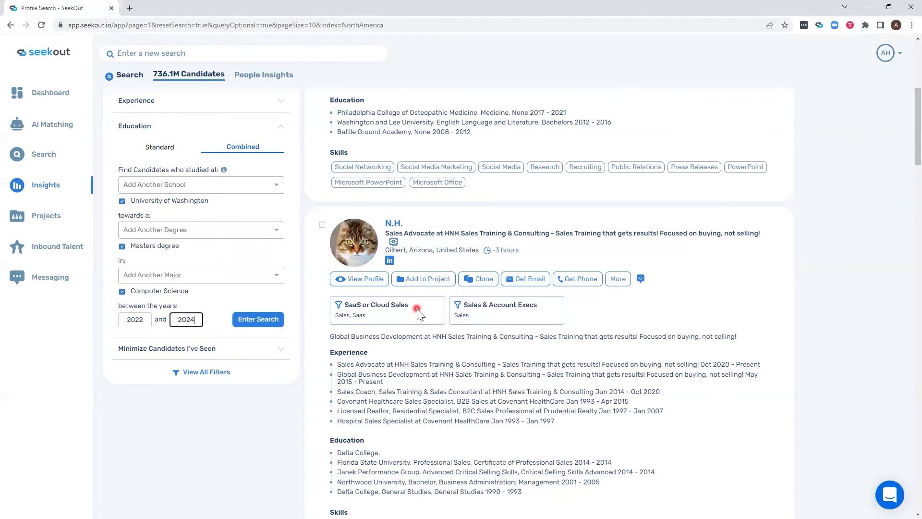
# Run the combined education search and review the 146 matching candidates
pyautogui.click(251, 325)
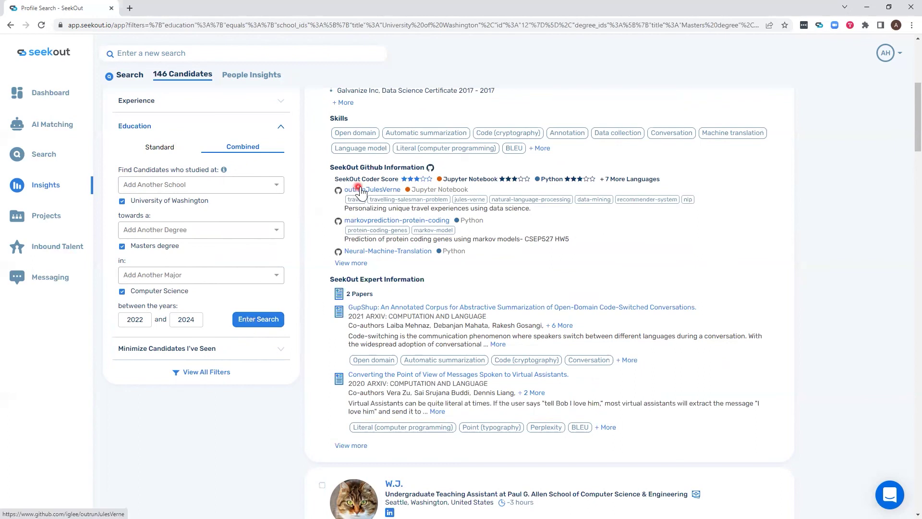
pyautogui.scroll(3, 290, 244)
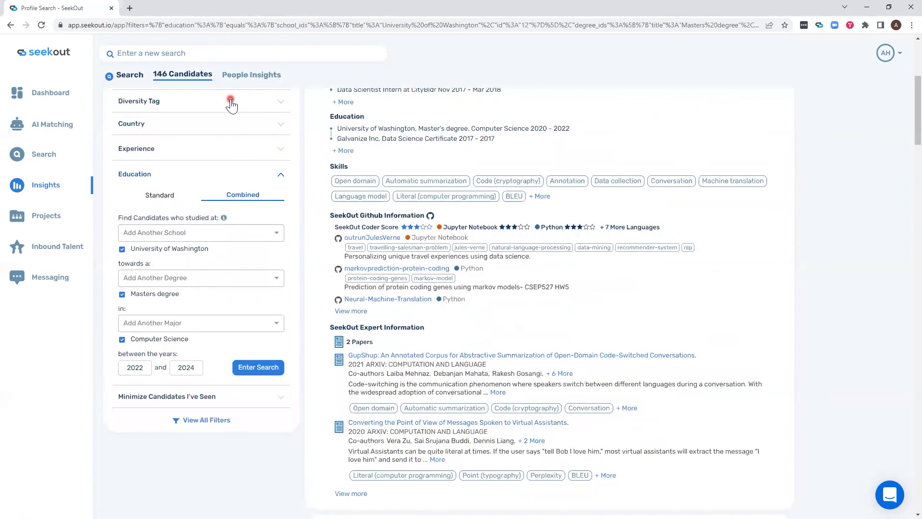